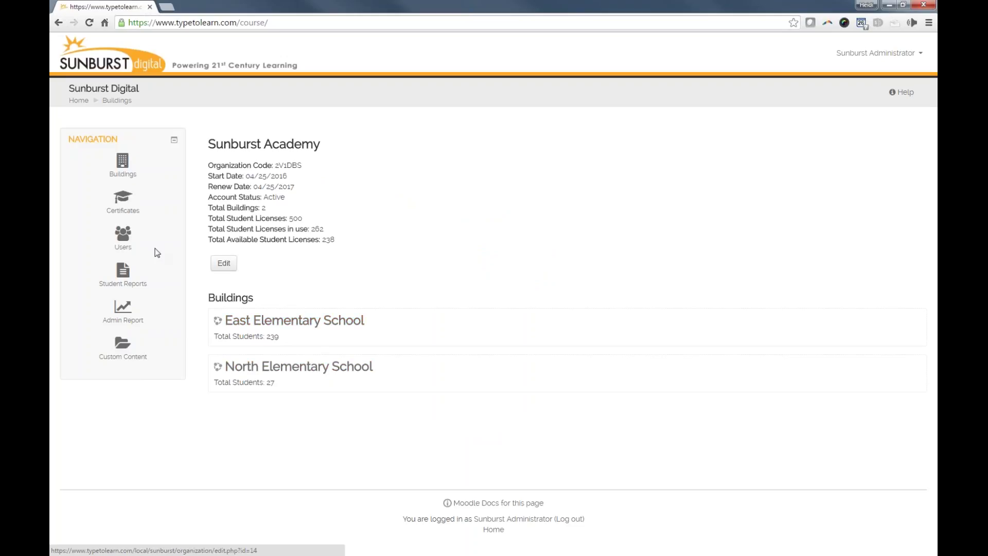
# - Open a blank Create User form from the Users list
pyautogui.click(126, 254)
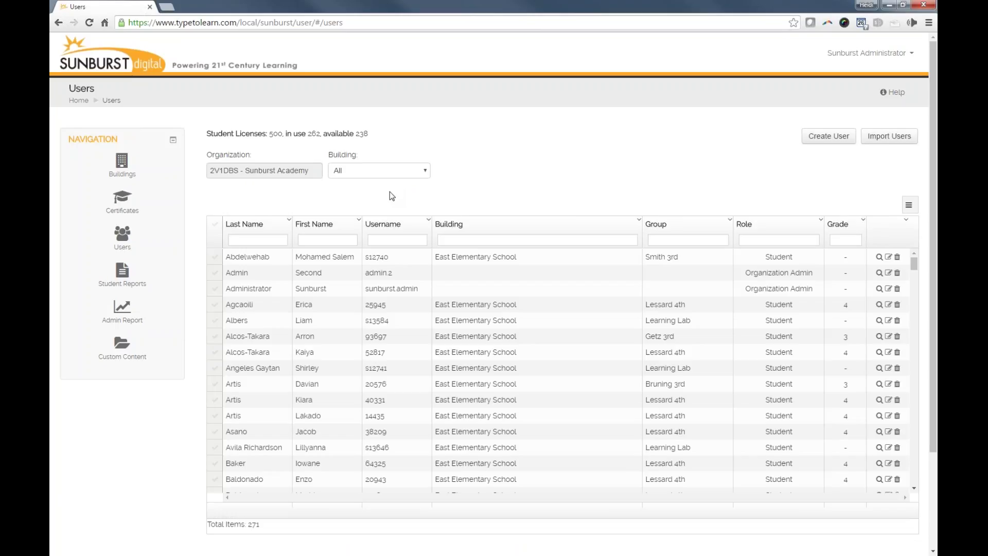
pyautogui.click(836, 139)
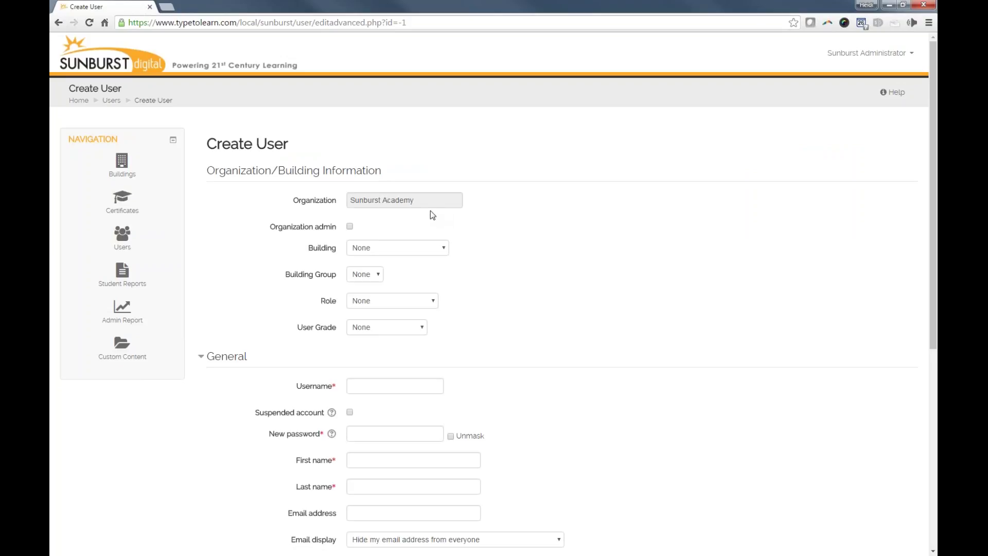
# - Set building East Elementary School, group Smith 3rd, role Student and grade 3
pyautogui.click(427, 249)
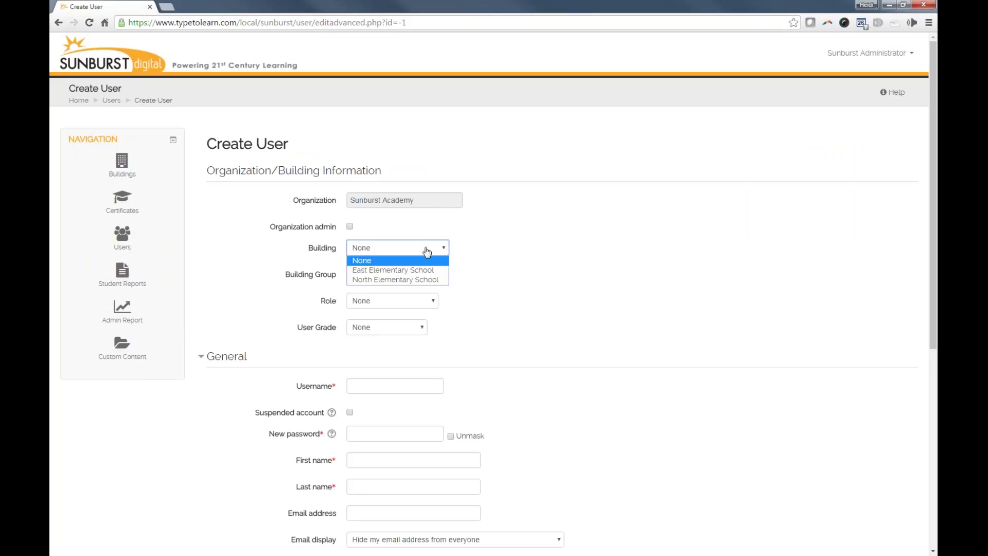
pyautogui.click(404, 272)
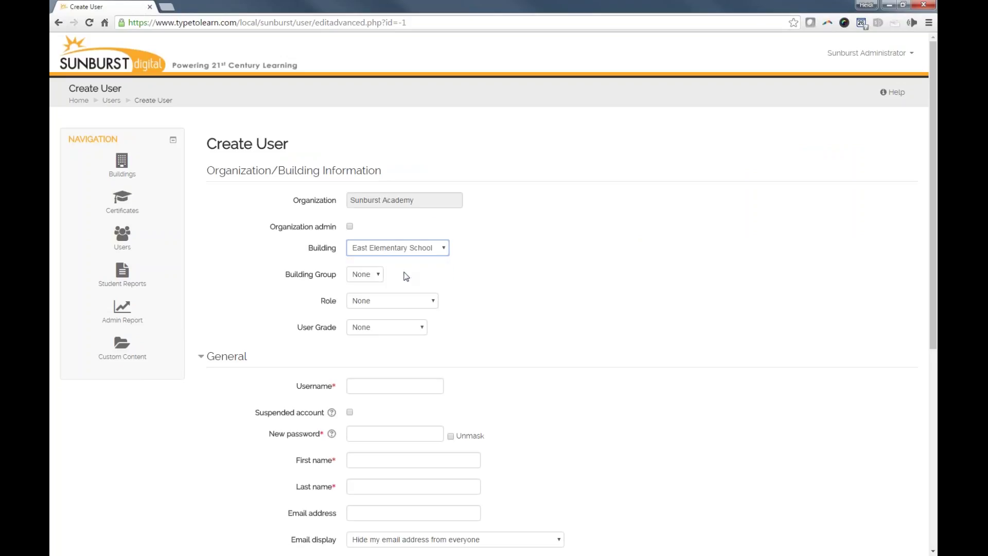
pyautogui.click(392, 276)
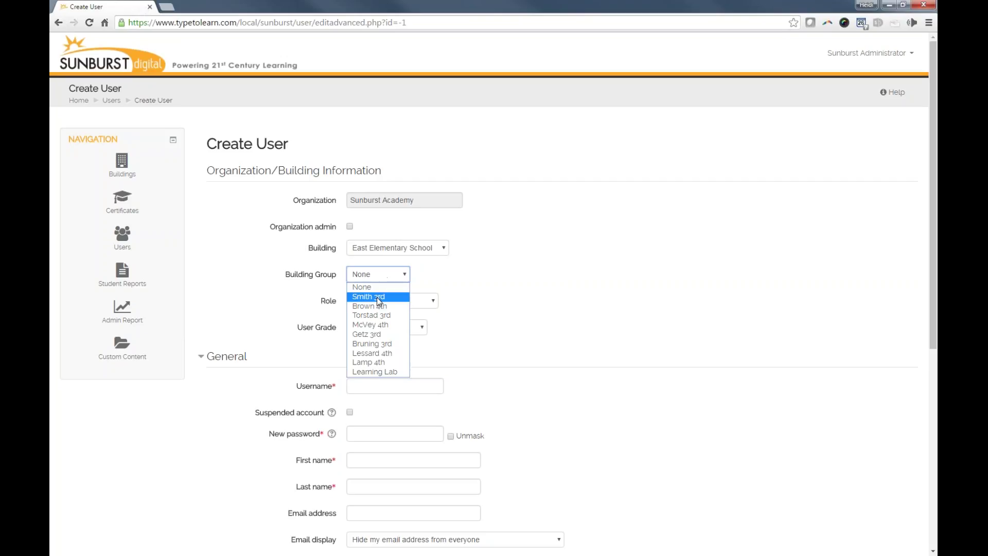
pyautogui.click(377, 298)
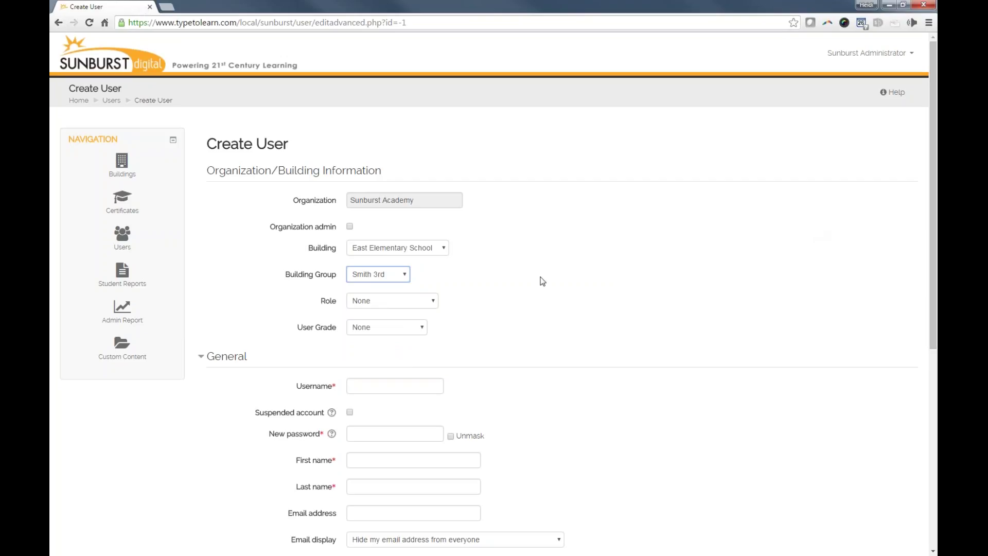
pyautogui.click(432, 304)
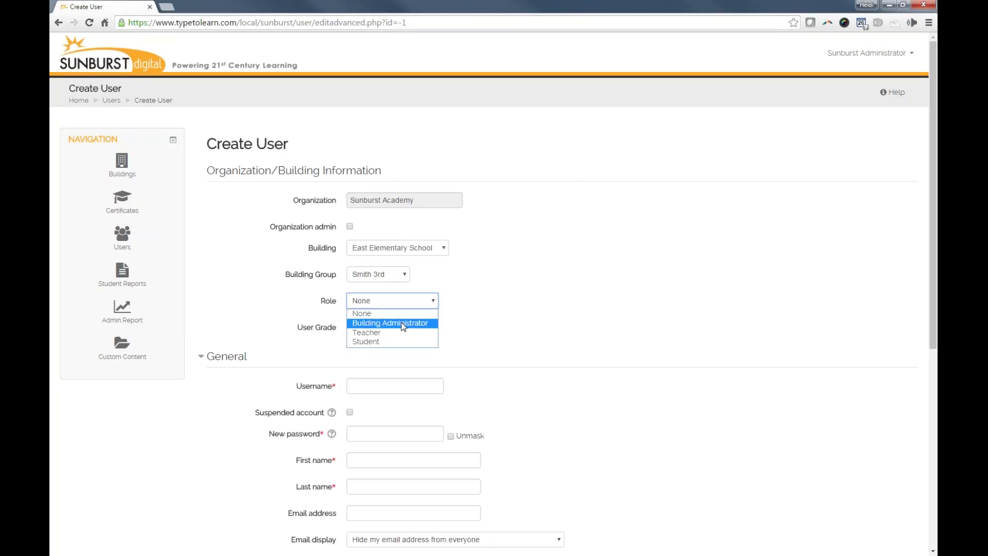
pyautogui.click(375, 342)
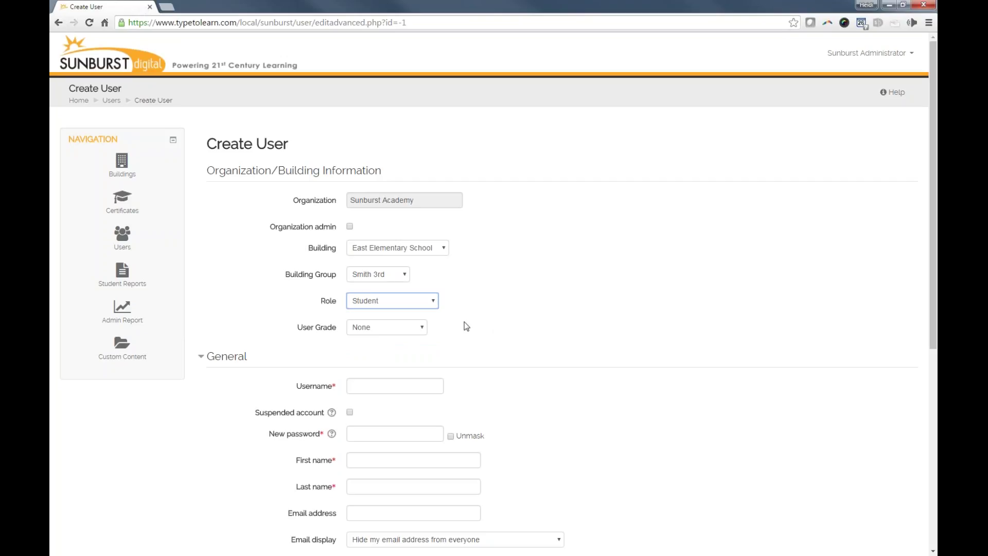
pyautogui.click(407, 333)
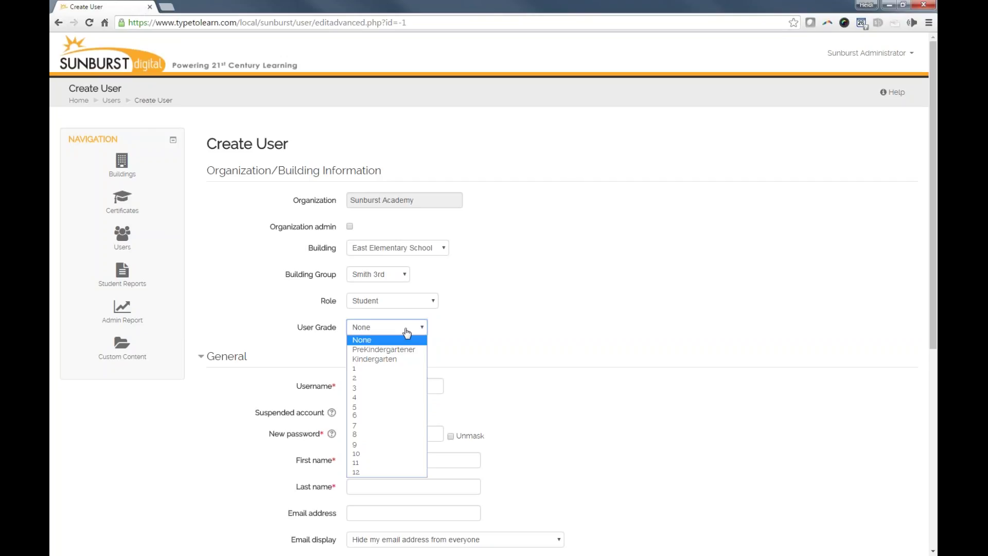
pyautogui.click(380, 395)
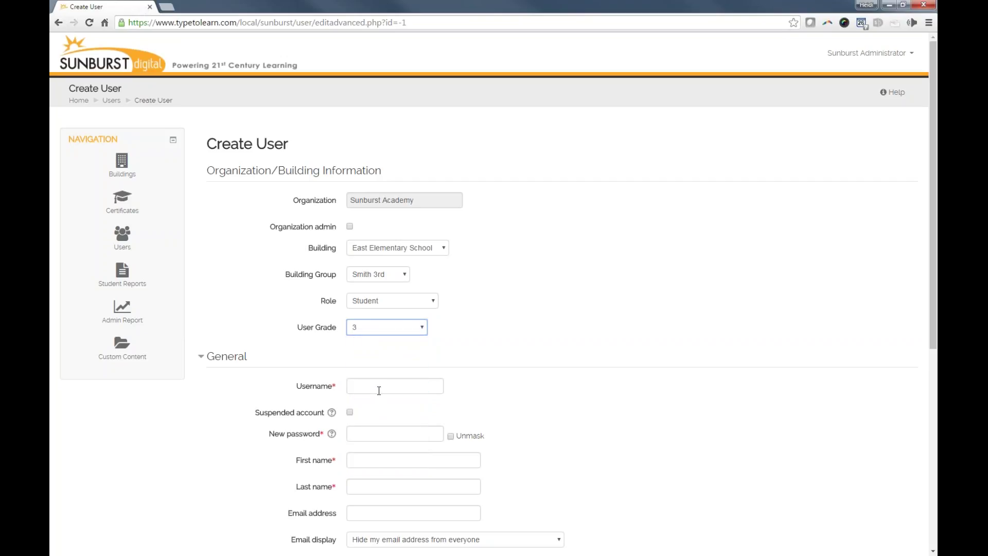
pyautogui.click(379, 387)
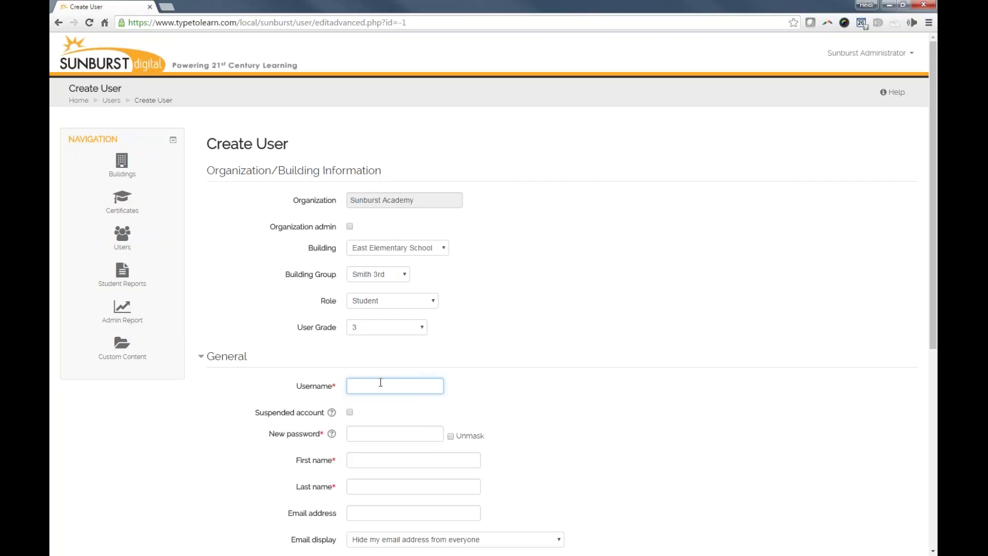
# - Enter the new student's username and password, with the password unmasked
pyautogui.scroll(-1, 381, 382)
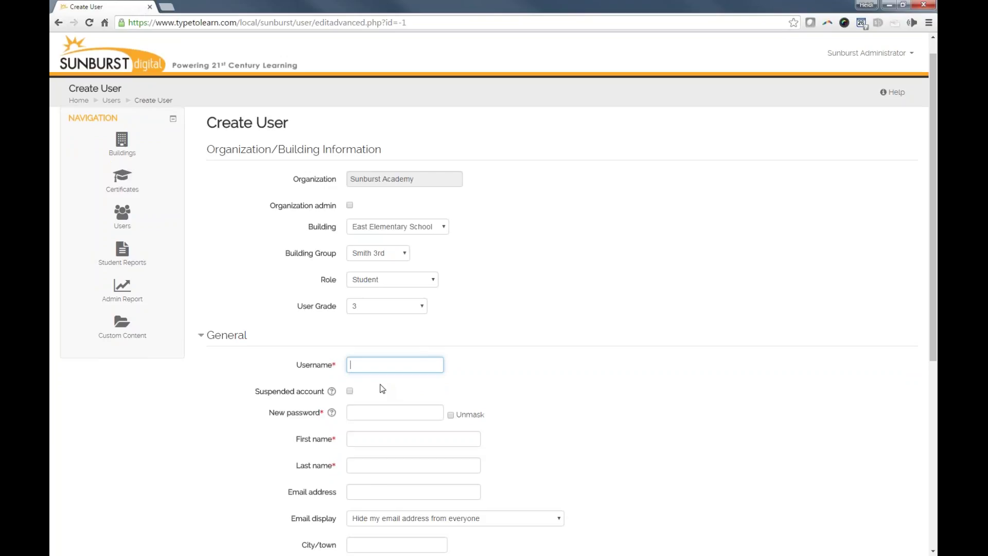
pyautogui.write('5678')
pyautogui.click(376, 413)
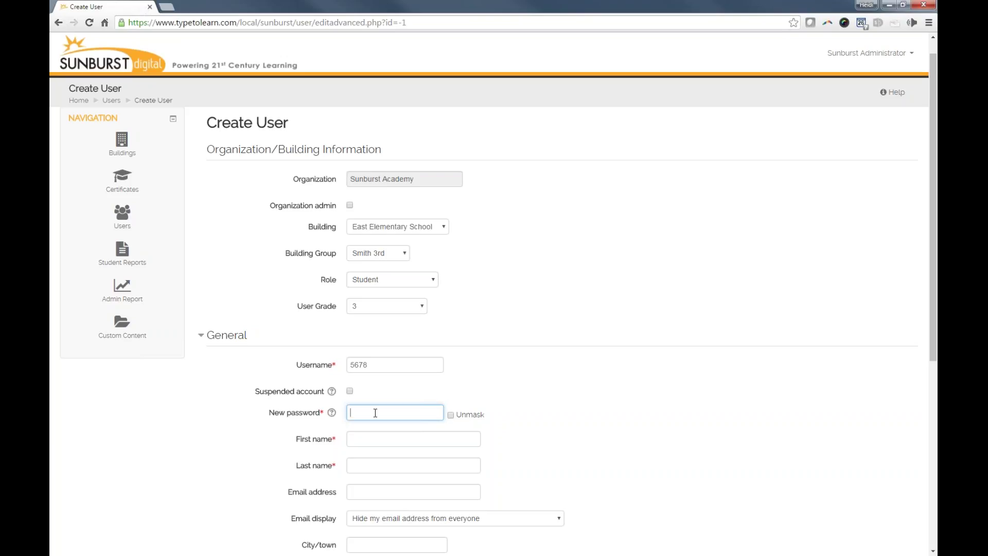
pyautogui.write('678')
pyautogui.click(451, 415)
# - Fill in the student's first and last name
pyautogui.click(376, 444)
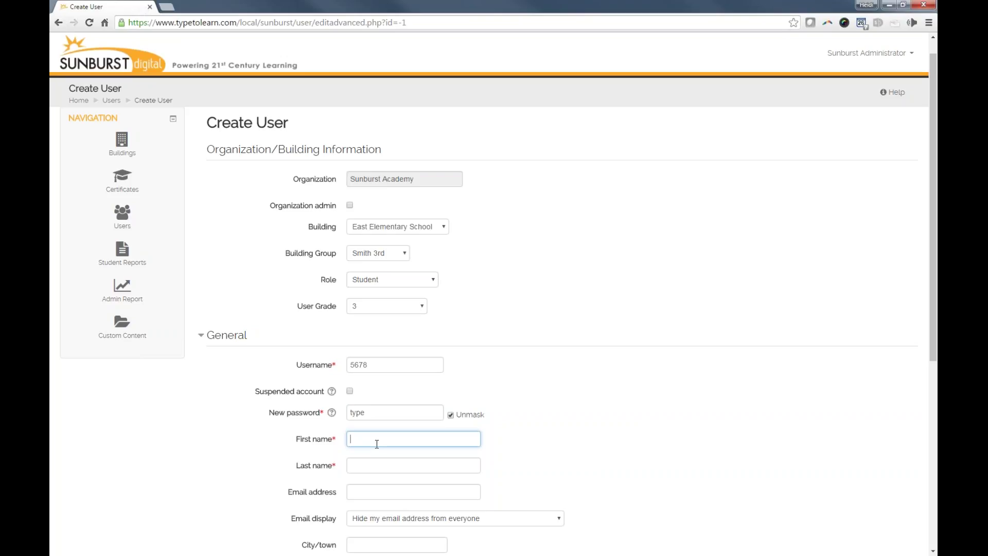
pyautogui.press('Tab')
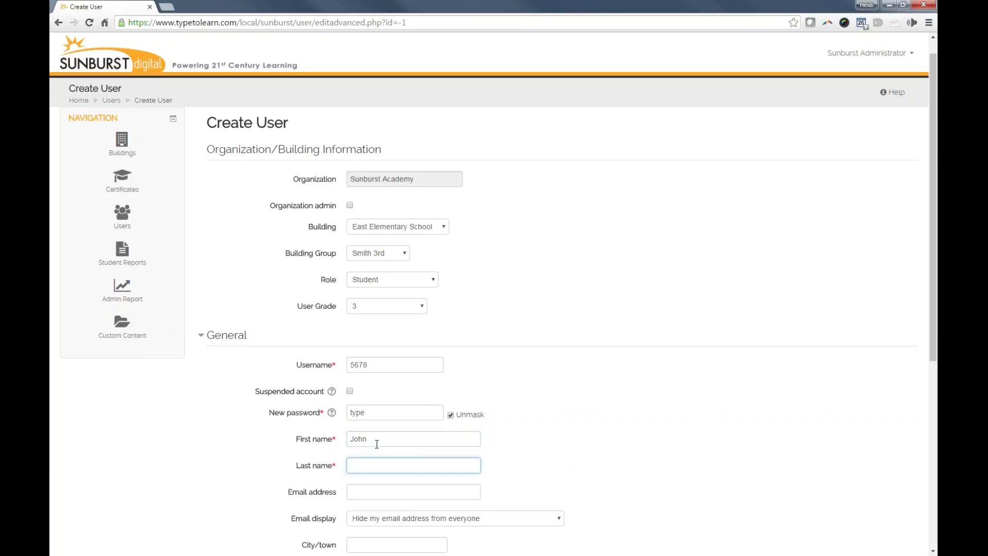
pyautogui.press('Tab')
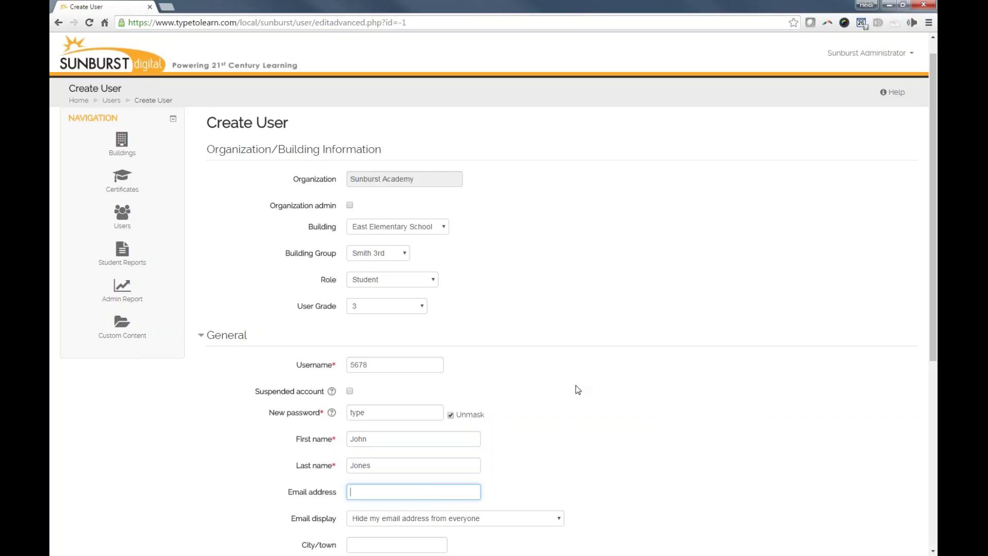
pyautogui.scroll(-4, 574, 392)
# - Save the new student account, bringing the Users list to 272 users
pyautogui.click(378, 475)
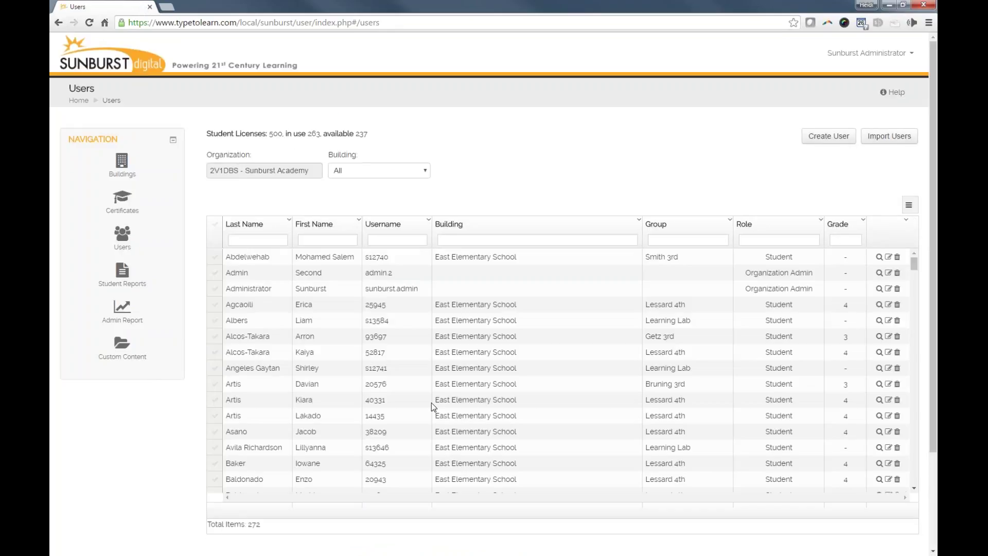
# - Filter the Users list by the new student's last name down to three matches
pyautogui.click(266, 244)
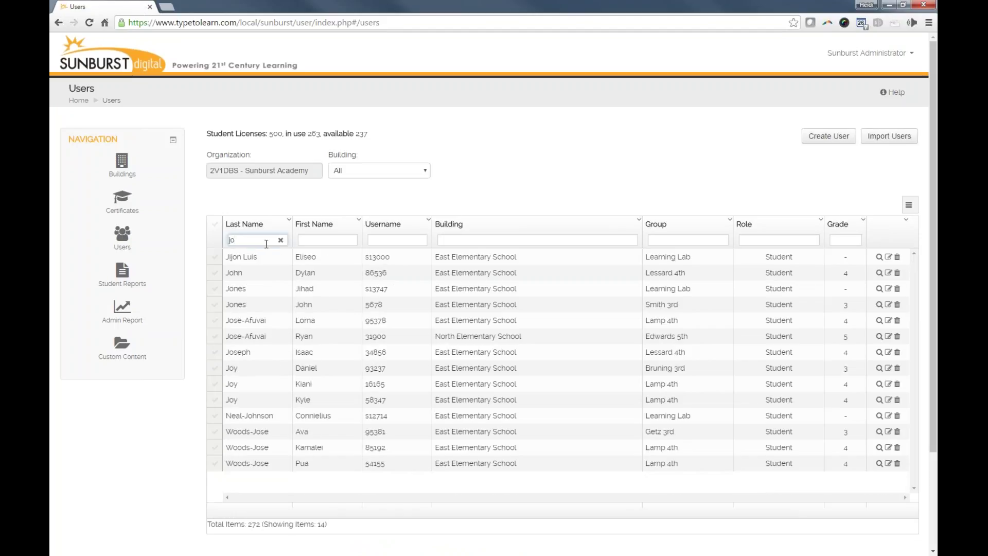
pyautogui.write('n')
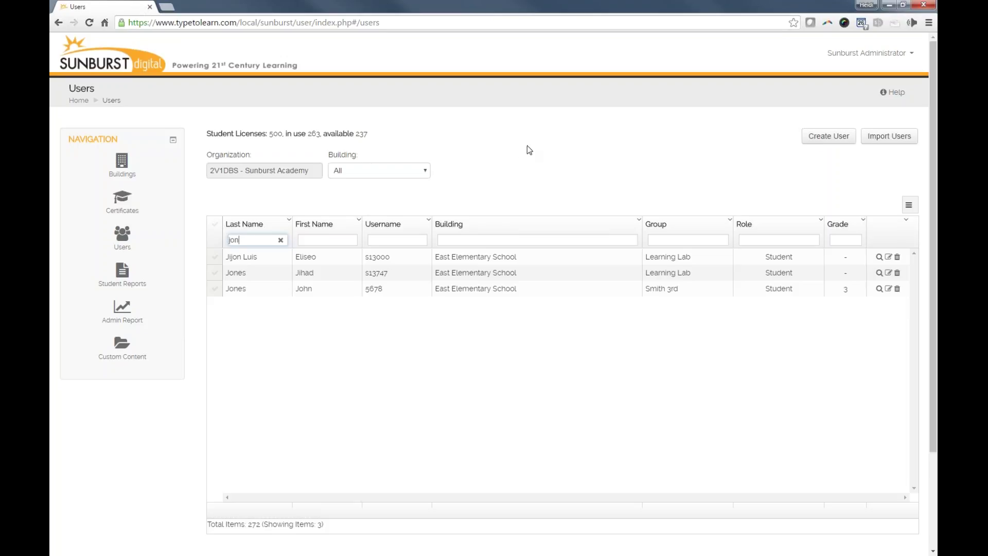
# - Open the Building Groups page for East Elementary School
pyautogui.click(122, 170)
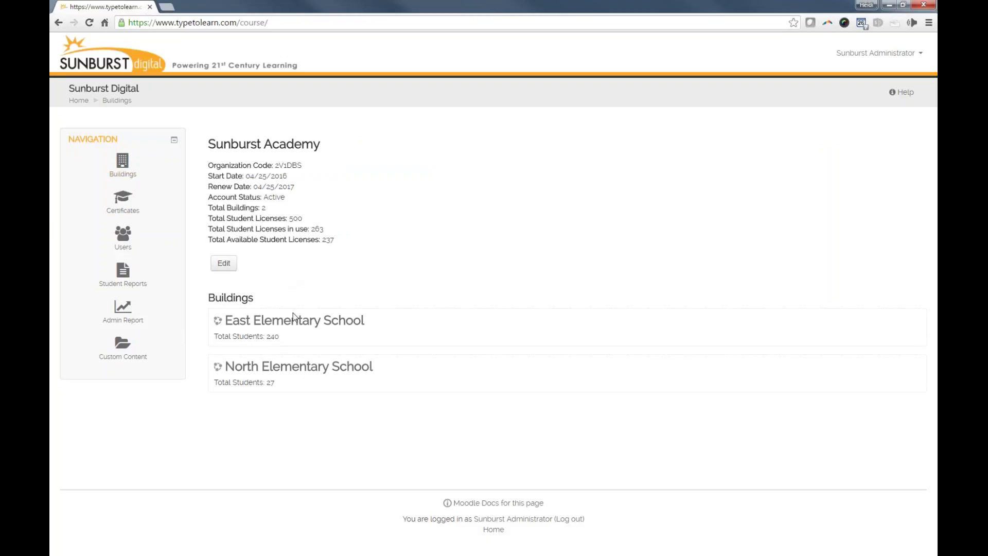
pyautogui.click(305, 323)
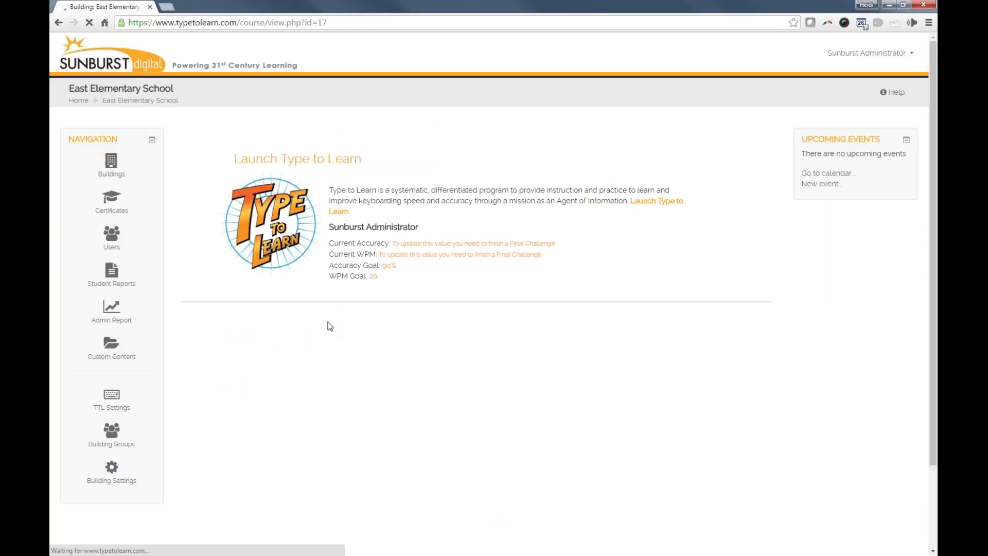
pyautogui.click(117, 447)
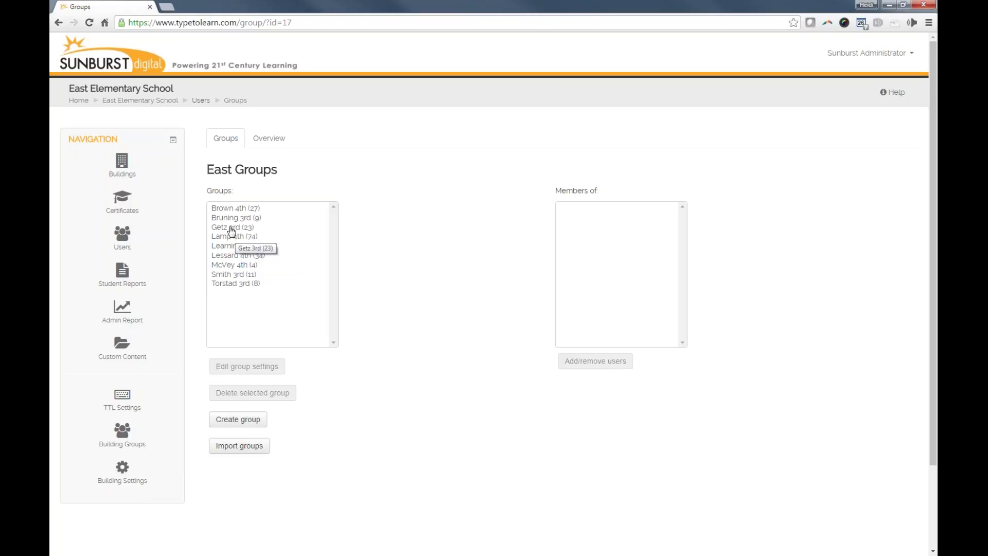
# - Open the Add/remove users page for the Getz 3rd (23) group
pyautogui.click(232, 229)
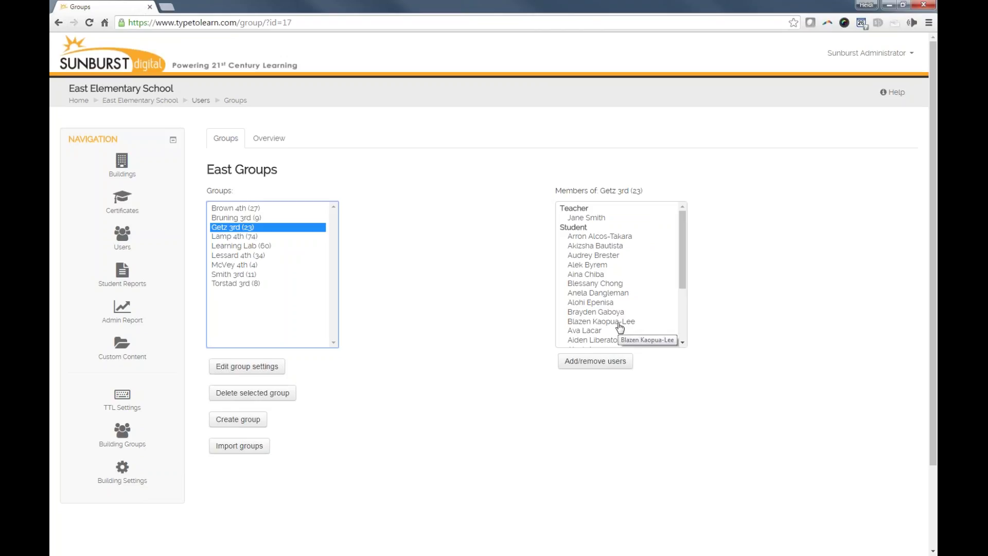
pyautogui.click(601, 363)
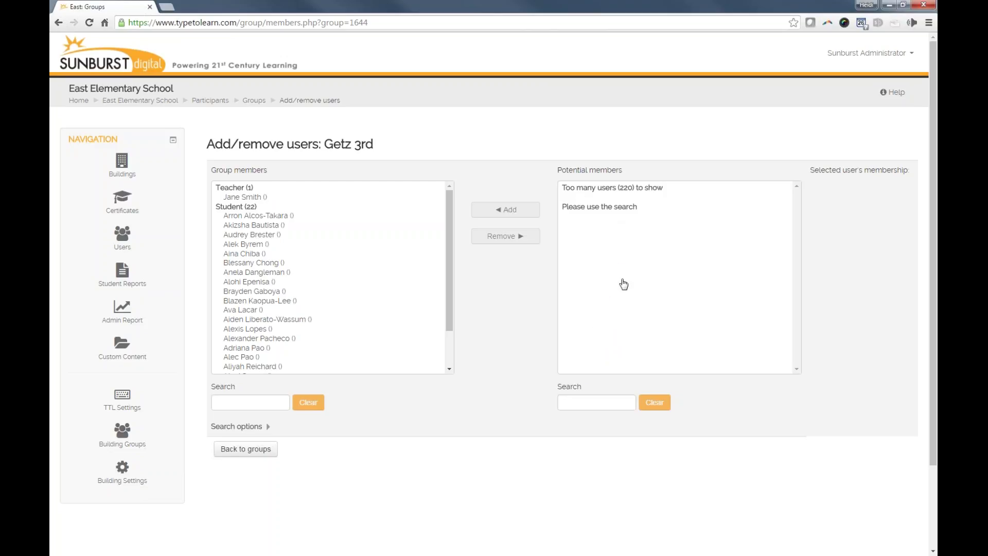
# - Search potential members by the student's first name, then remove the first group member from Getz 3rd
pyautogui.click(600, 402)
pyautogui.write('john')
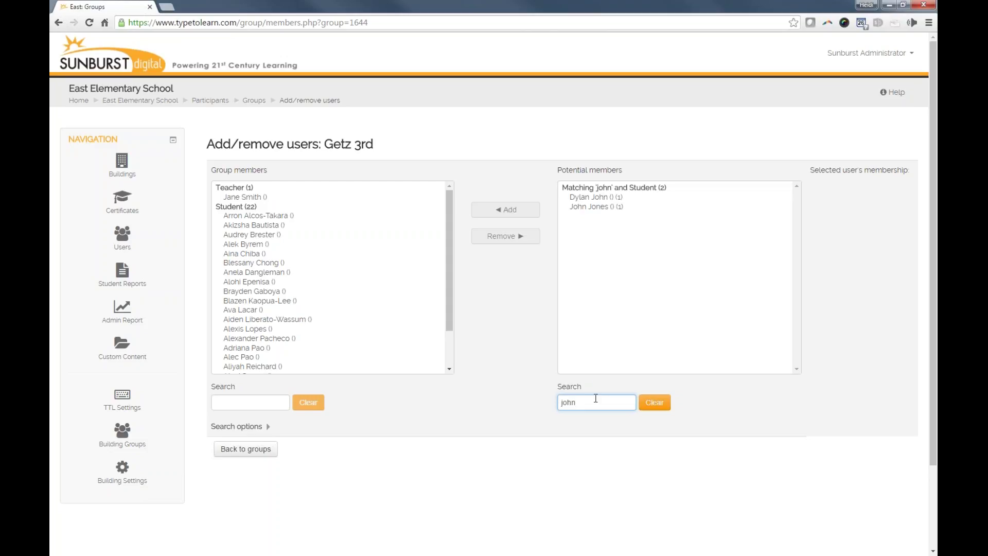
pyautogui.click(590, 208)
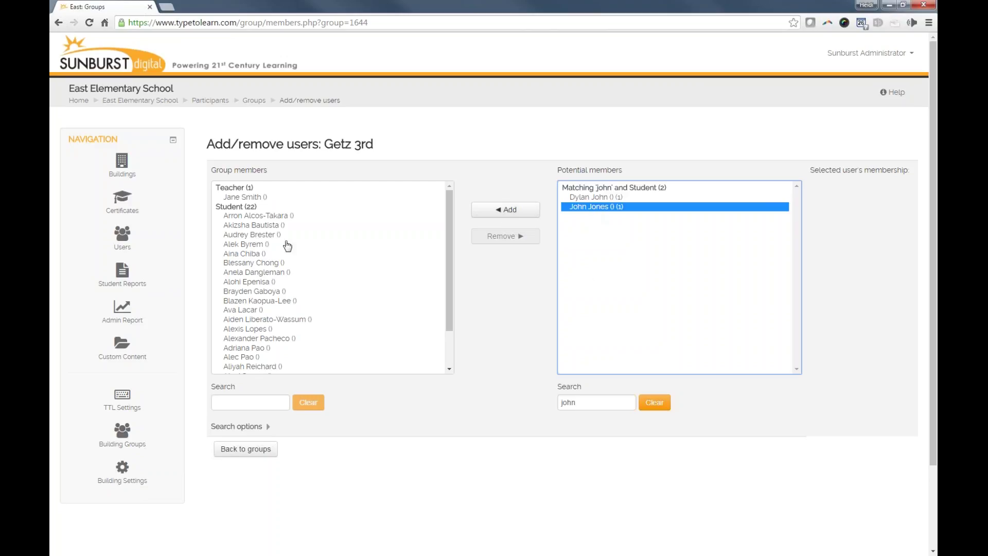
pyautogui.click(265, 218)
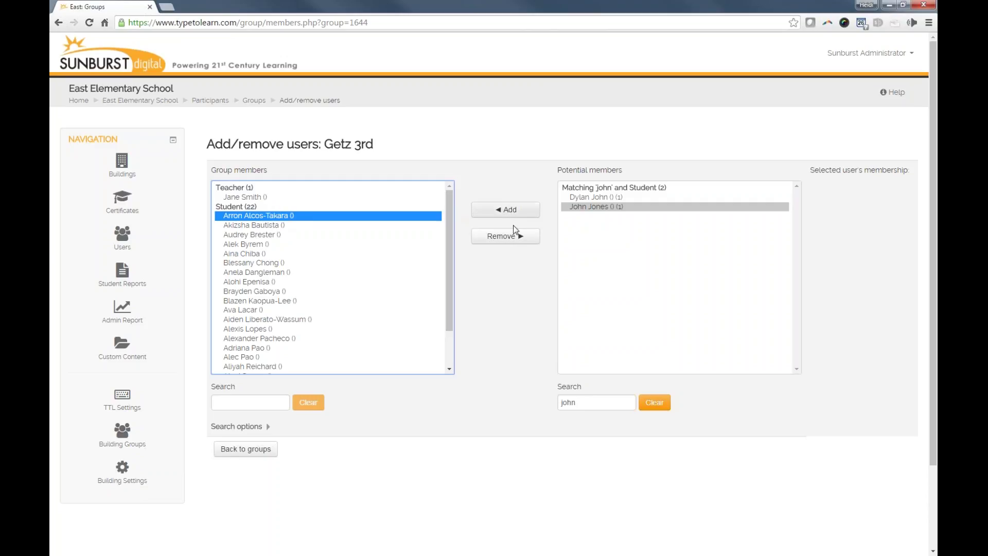
pyautogui.click(505, 236)
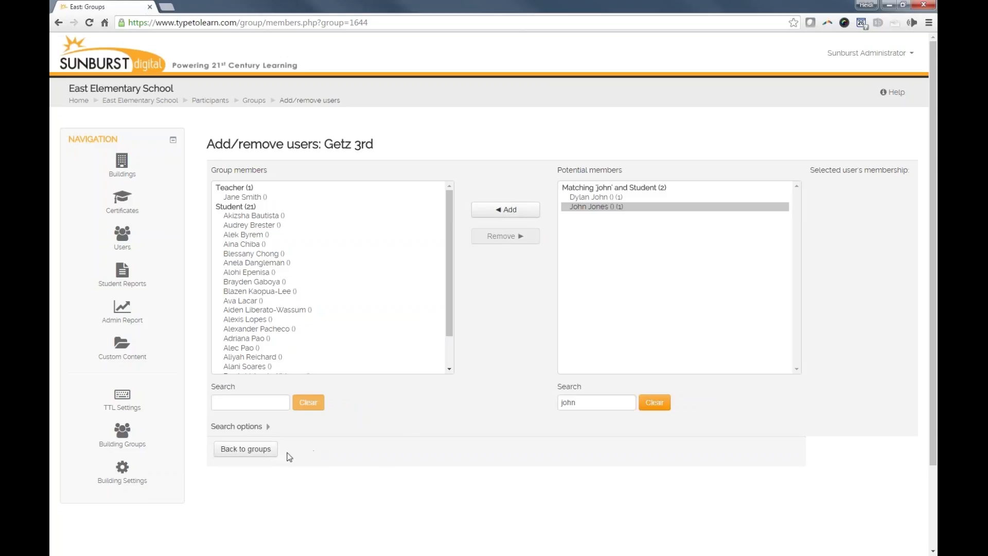
# - Return to the East groups list and open the Student Reports page
pyautogui.click(260, 448)
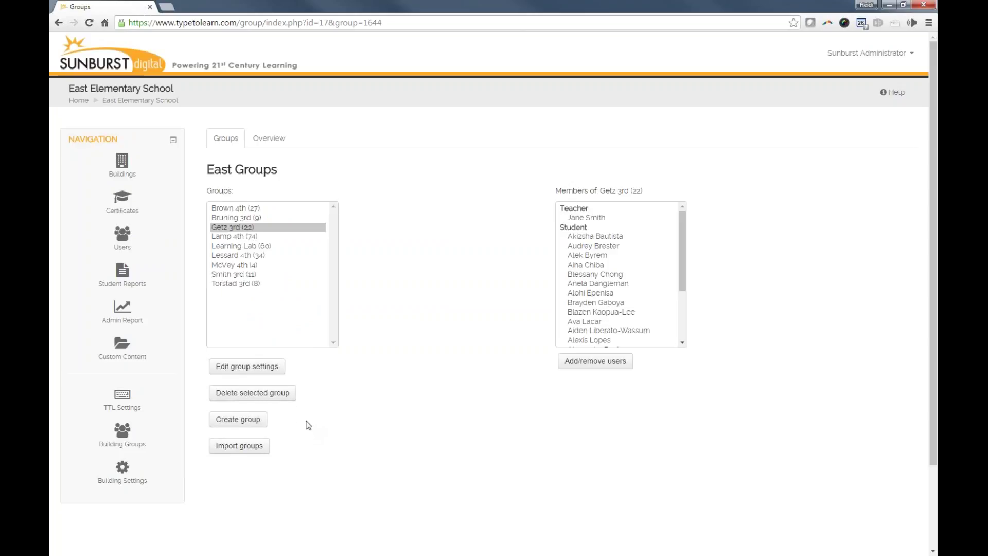
pyautogui.click(128, 286)
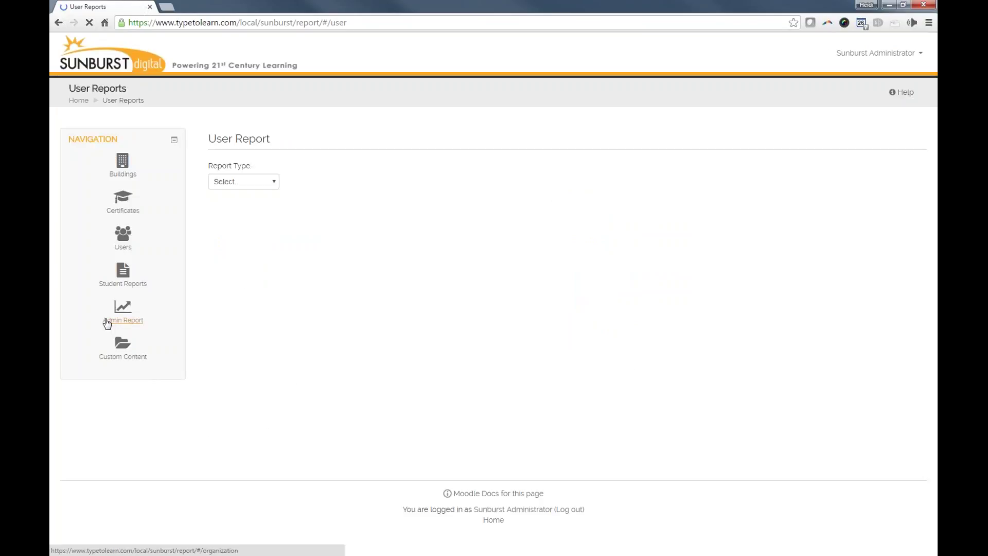
# - Generate a Status Report for East Elementary School, group Brown 4th
pyautogui.click(264, 185)
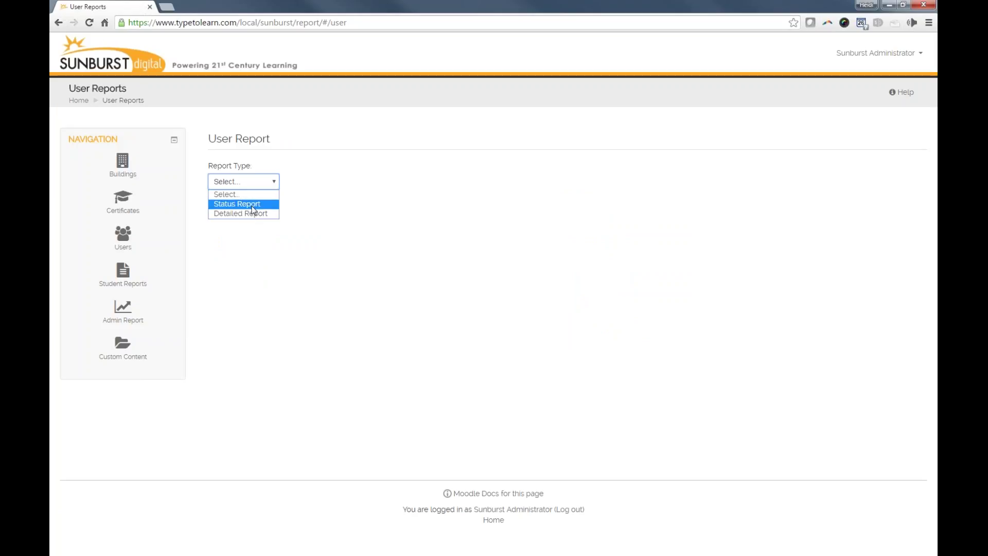
pyautogui.click(252, 205)
pyautogui.click(530, 185)
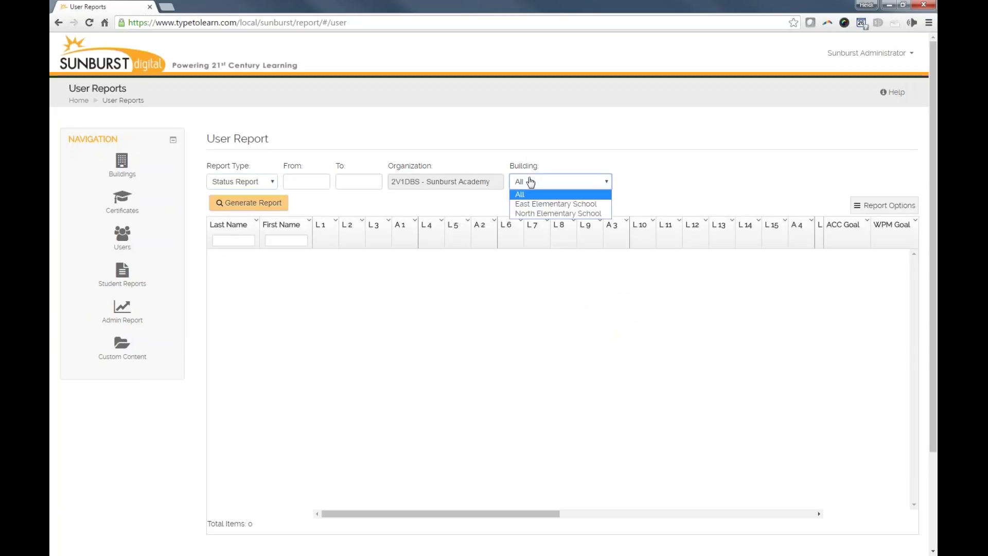
pyautogui.click(545, 203)
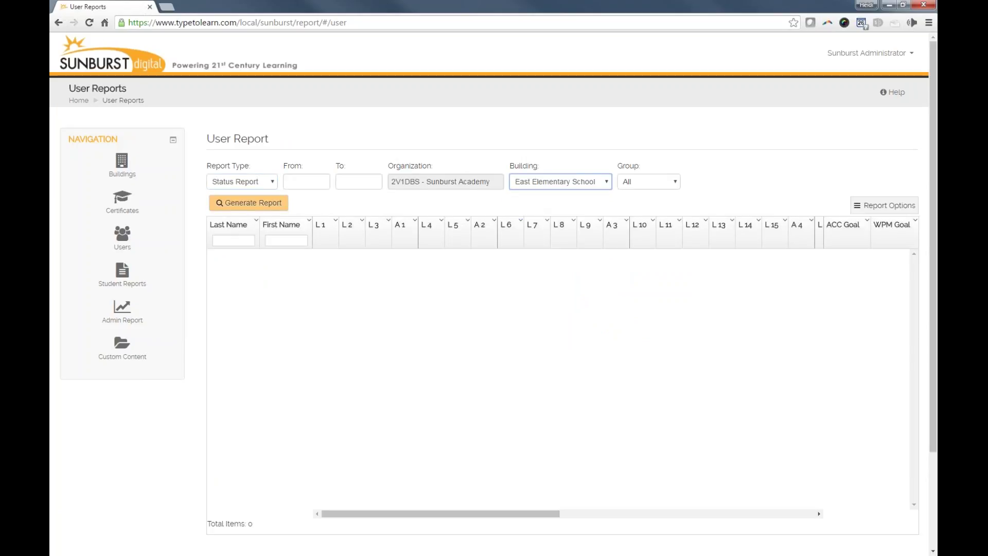
pyautogui.click(643, 186)
pyautogui.click(643, 214)
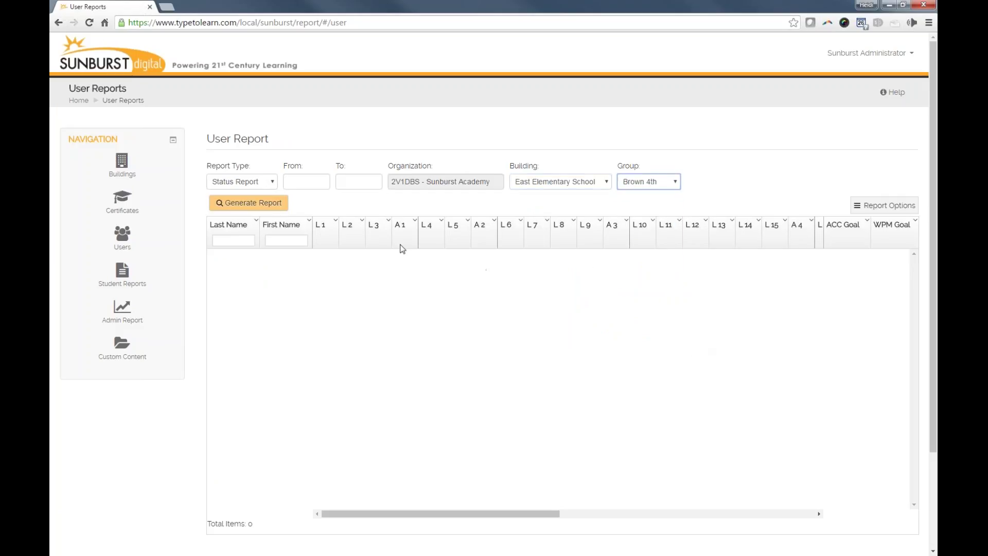
pyautogui.click(261, 204)
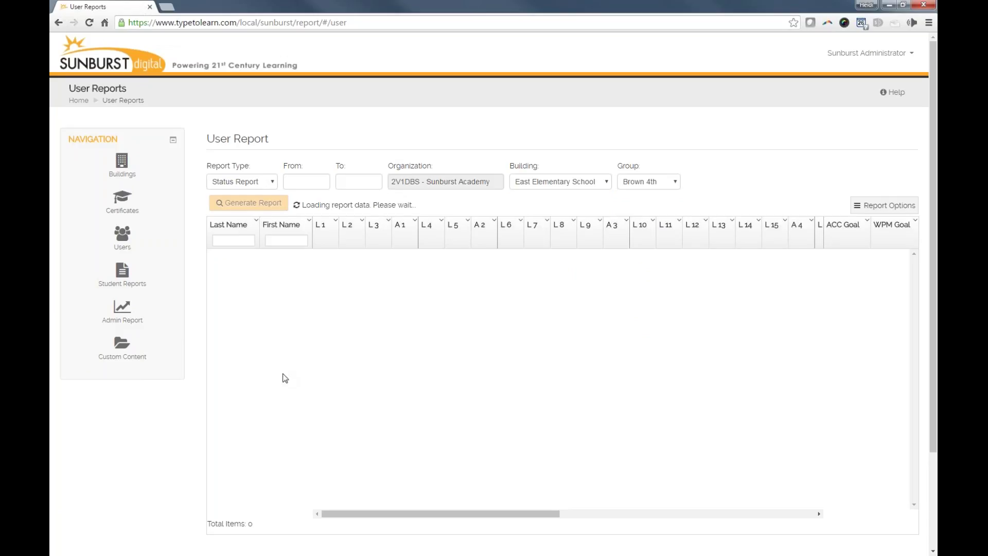